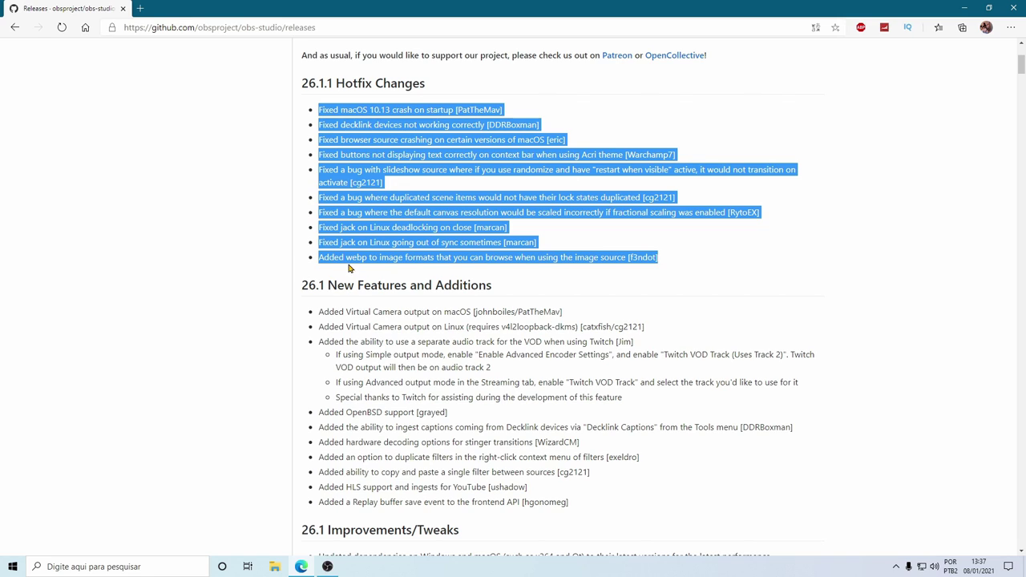
Launch OBS Studio from the OBS26 desktop shortcut and close the CHAT_Restream dock
click(390, 257)
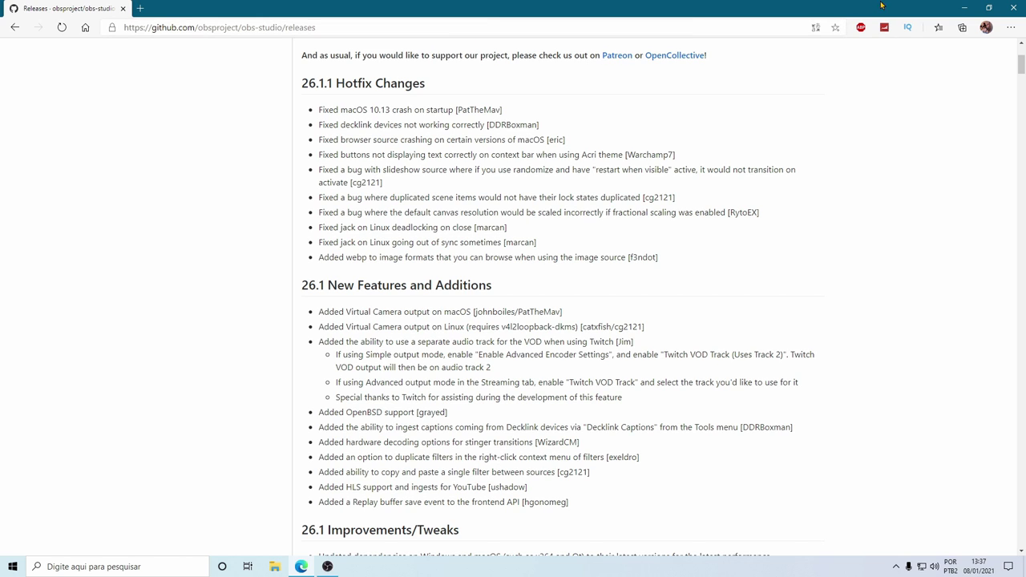
click(964, 7)
click(467, 234)
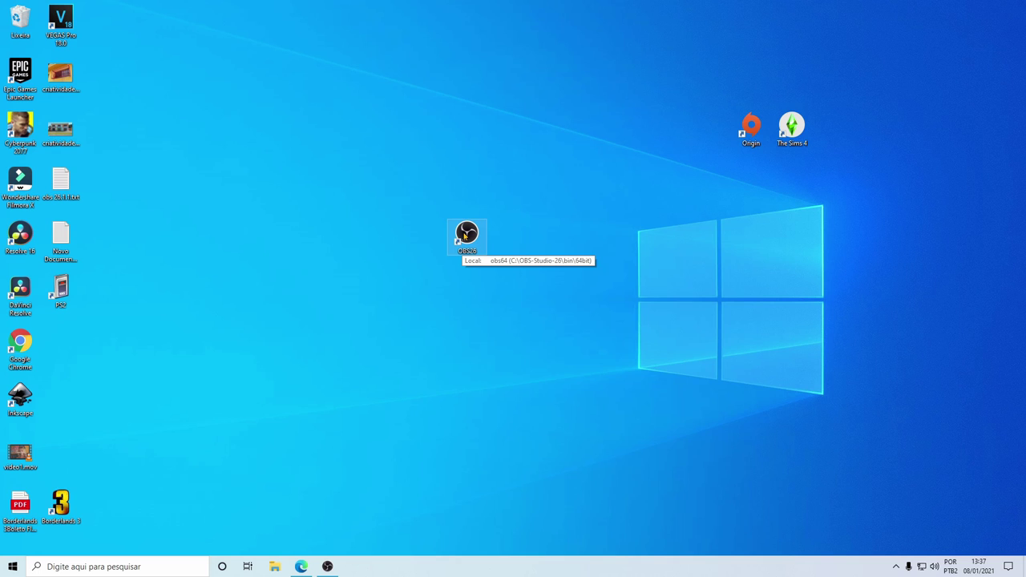
double_click(466, 234)
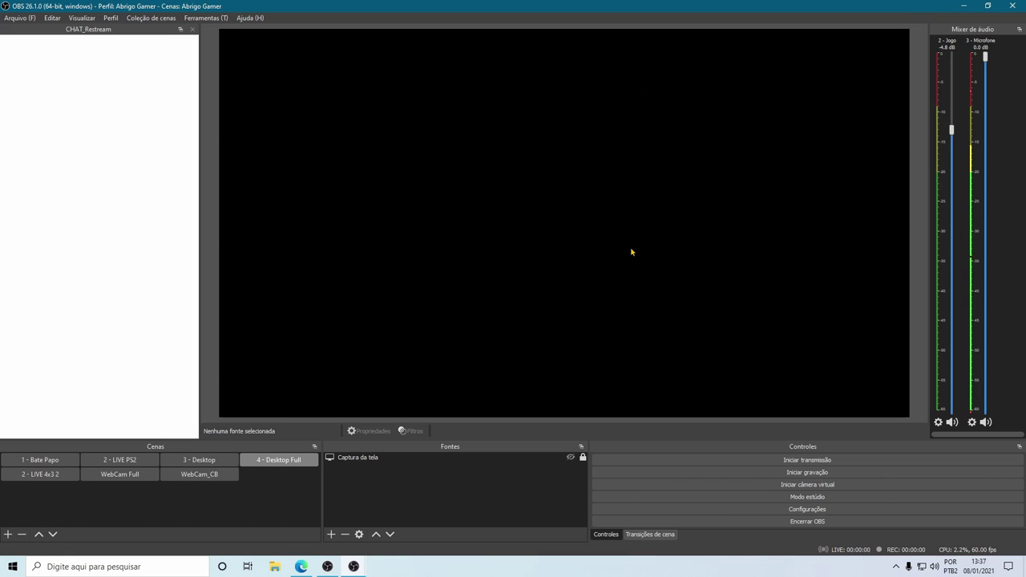
click(192, 28)
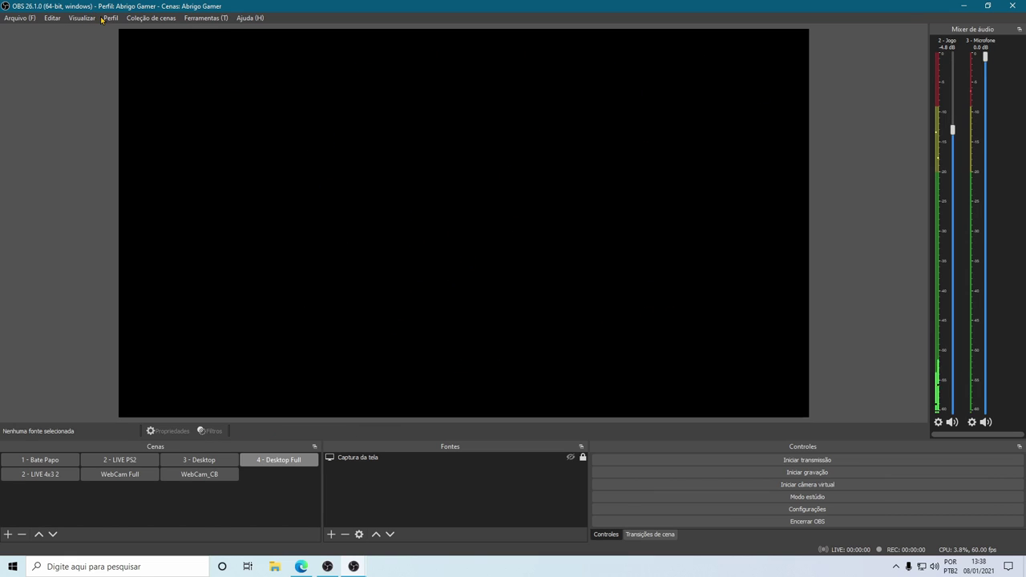
Check the installed OBS Studio version in the About dialog, then close it
click(245, 19)
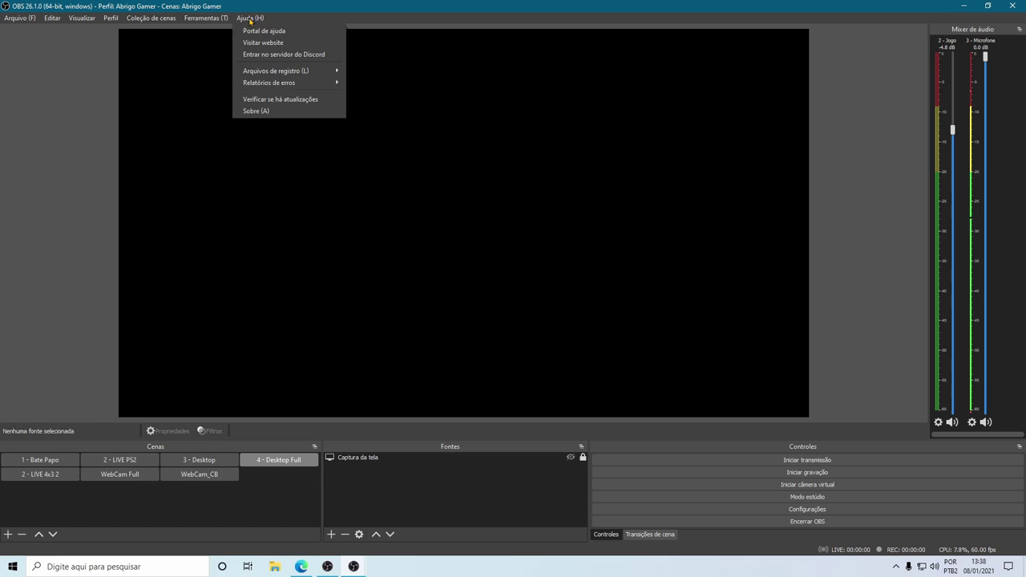
click(268, 109)
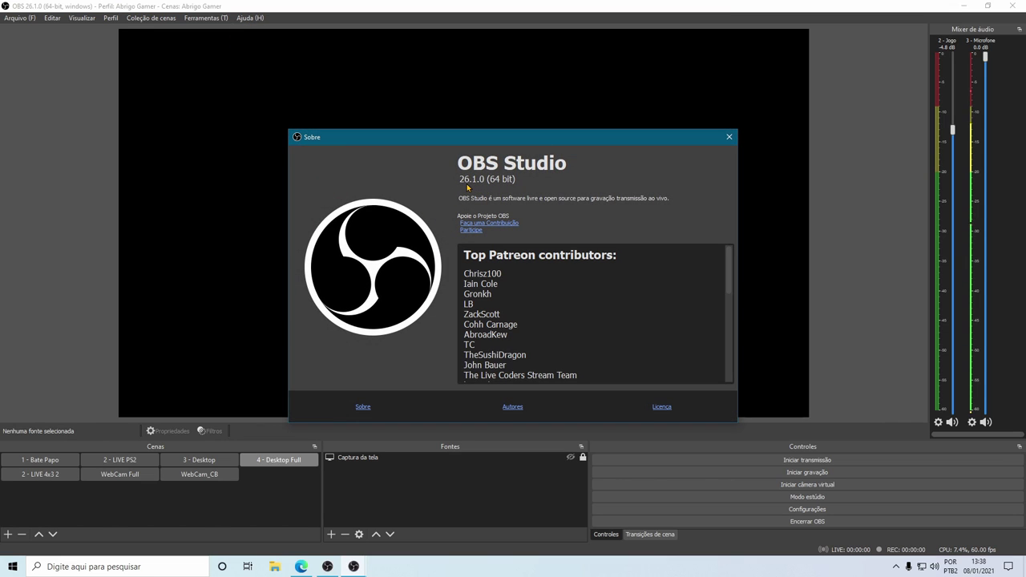
key(Escape)
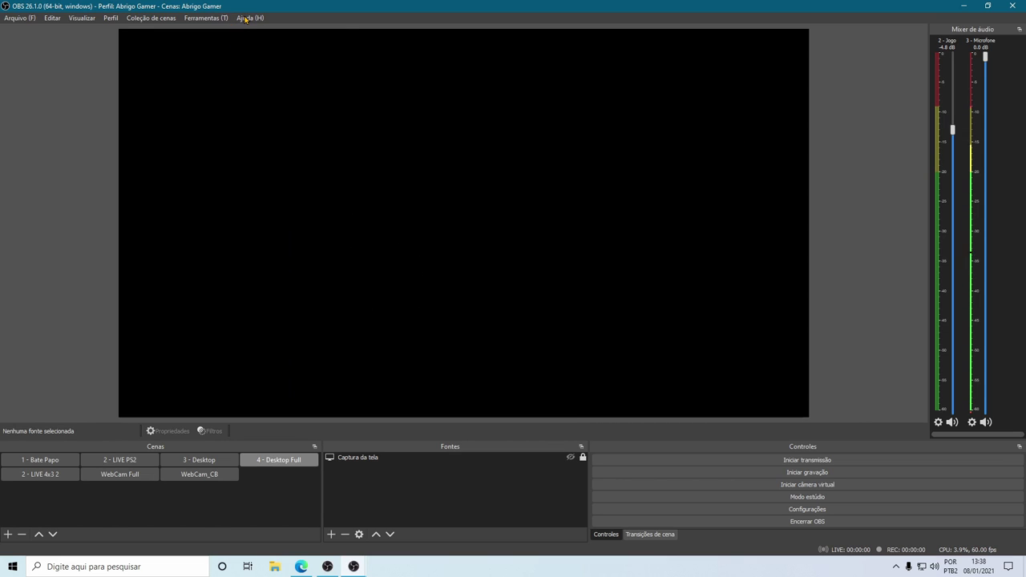
Check for available OBS Studio updates and dismiss the update offer without installing
click(245, 19)
click(290, 102)
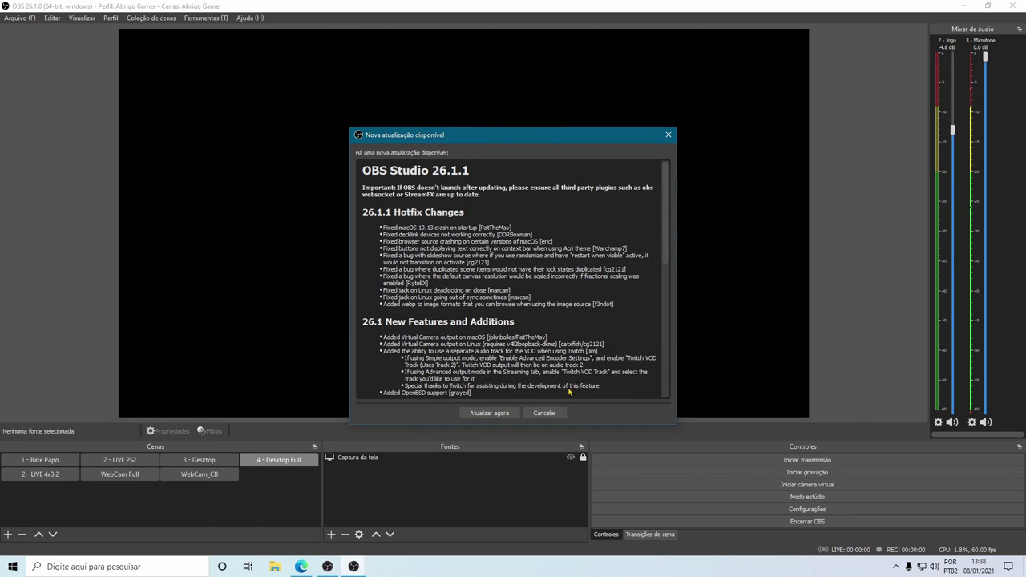
click(548, 413)
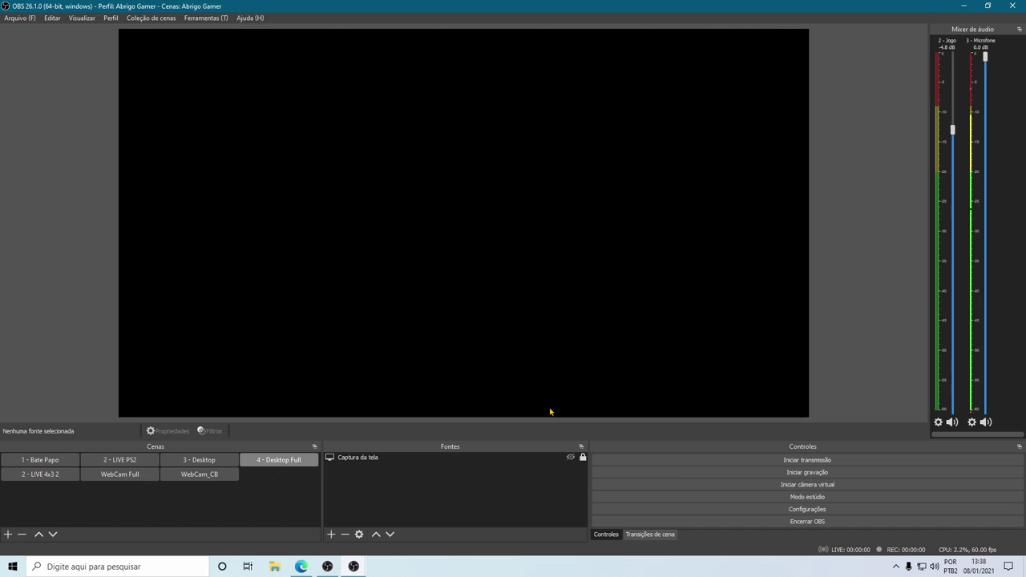
Examine the lists of saved profiles and scene collections and their management options
click(111, 17)
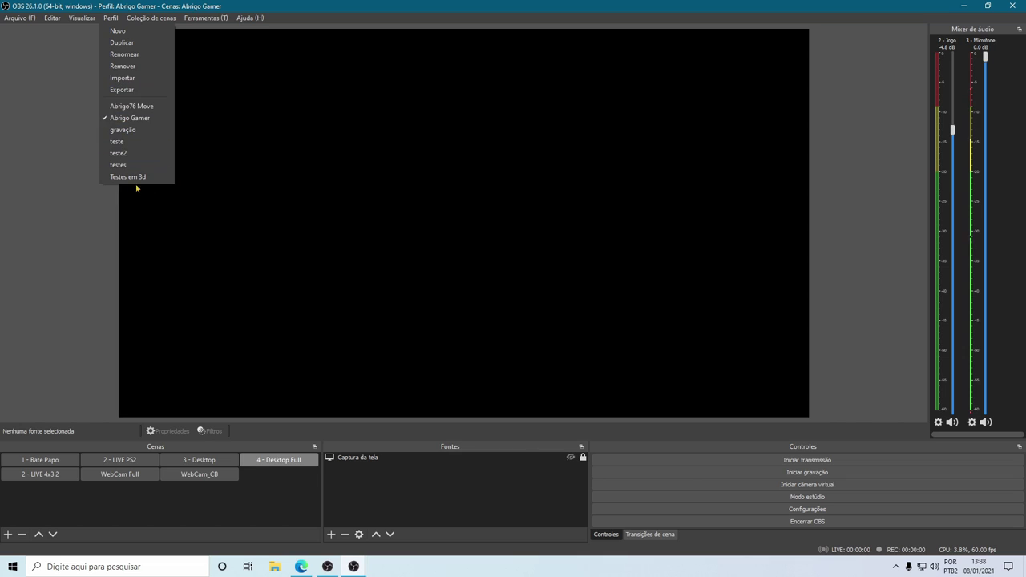
click(75, 339)
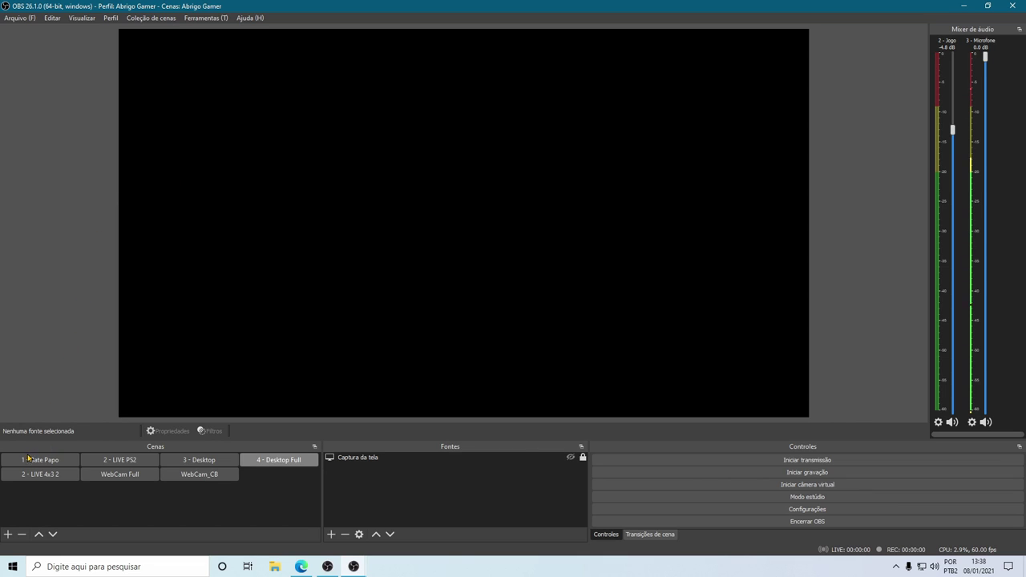
click(797, 513)
click(767, 81)
click(147, 18)
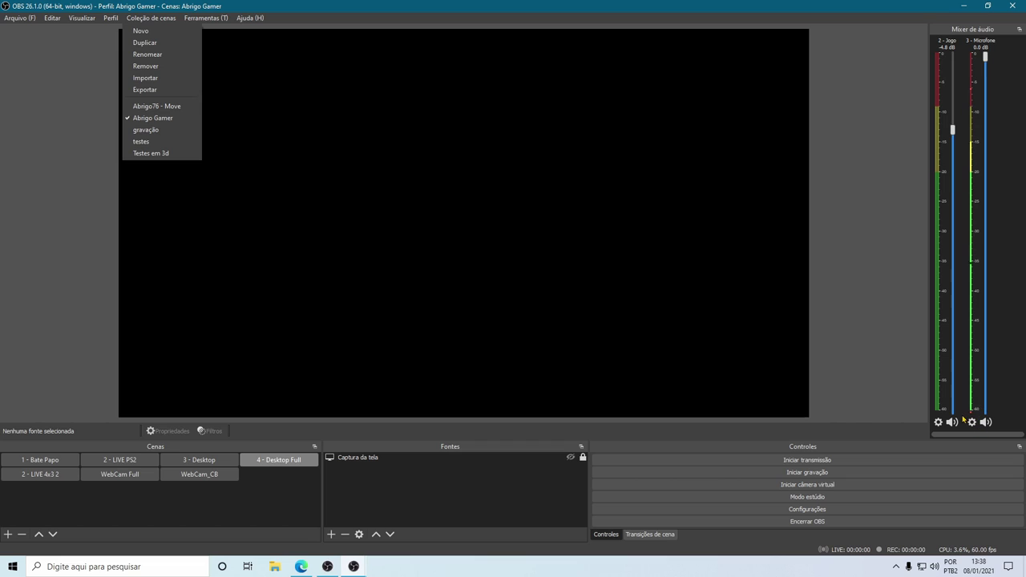
click(65, 216)
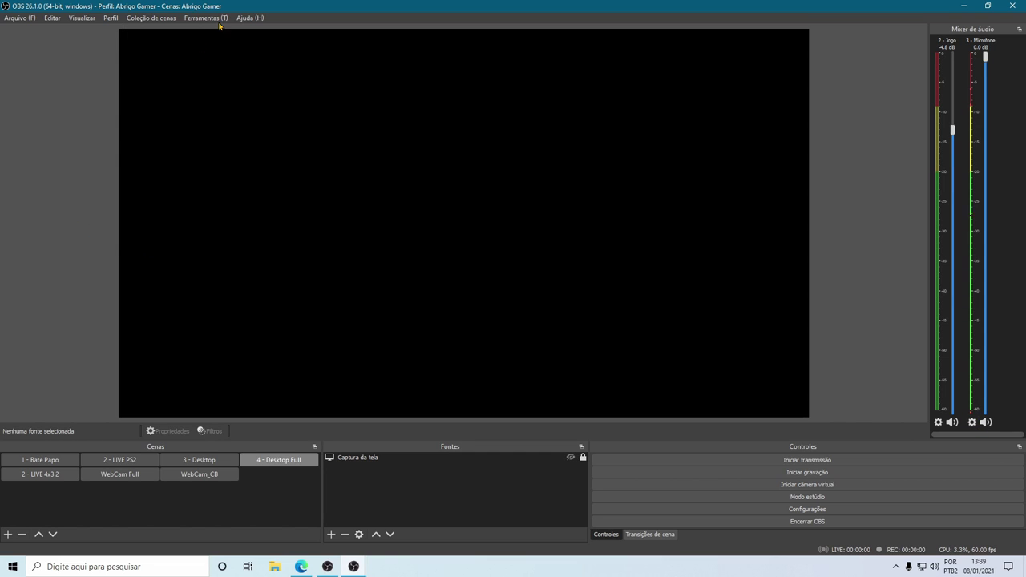
click(156, 20)
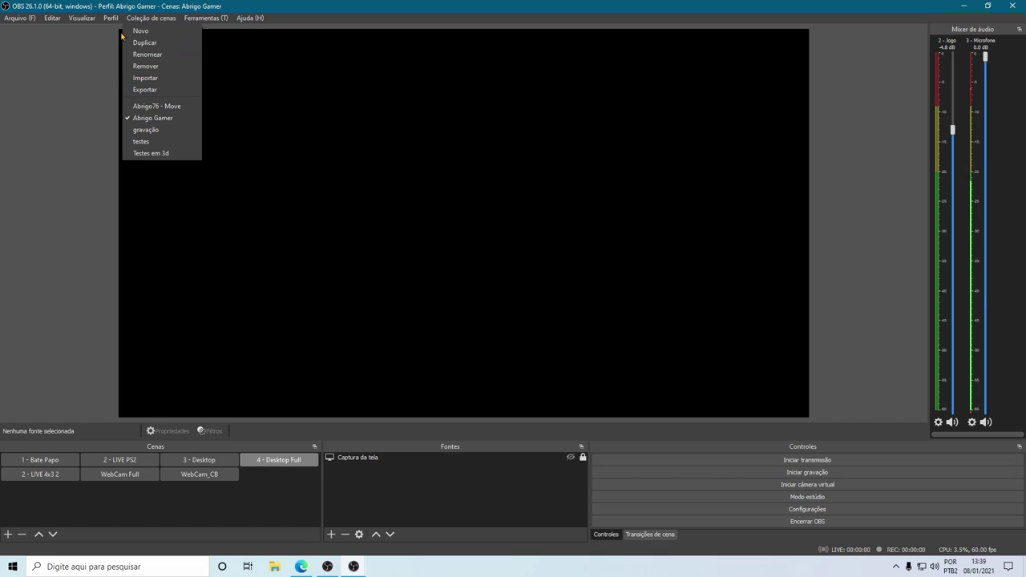
mouse_move(110, 20)
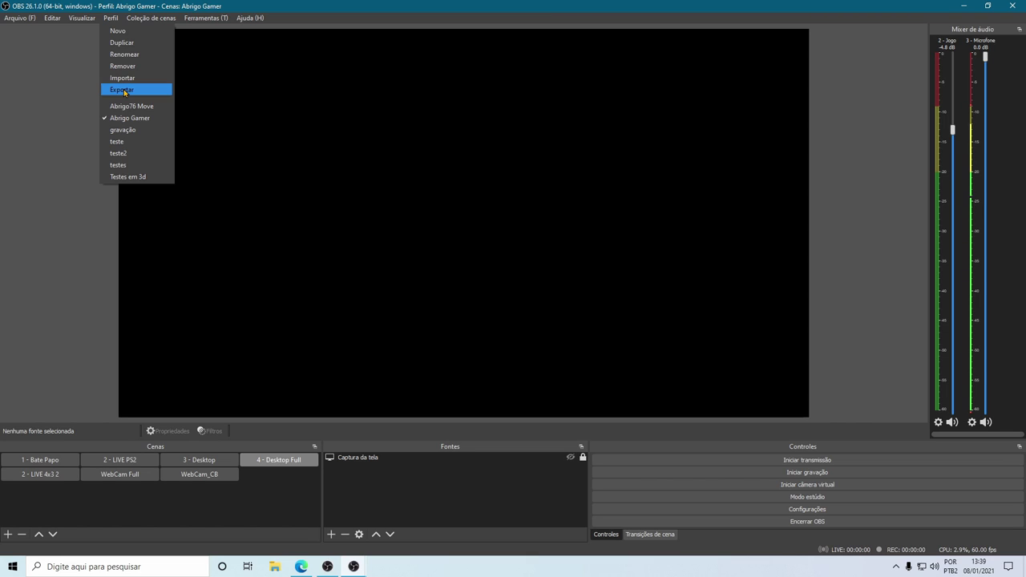
Open the OBS settings folder and reposition its restored window over the middle of the screen
mouse_move(36, 20)
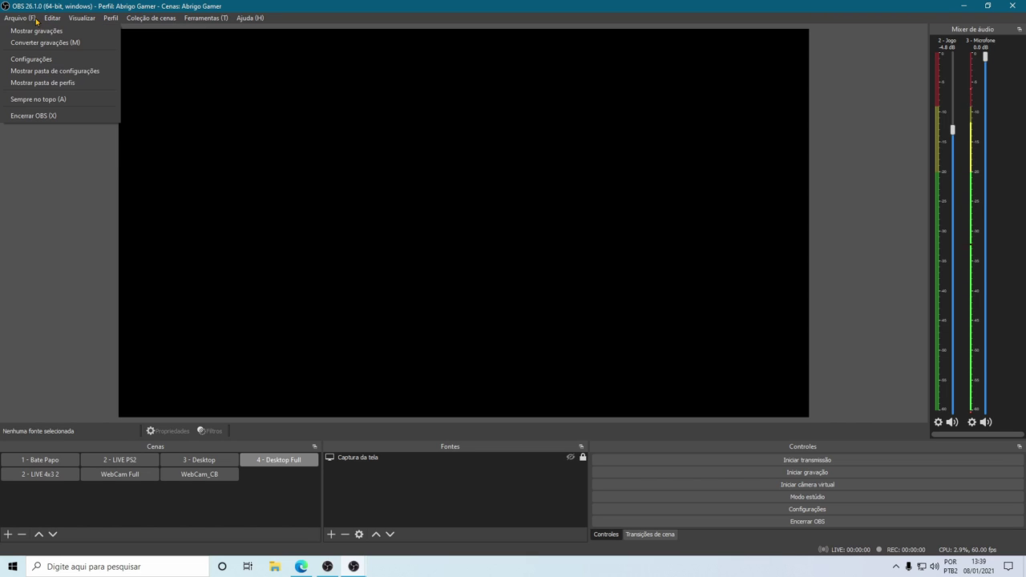
click(91, 74)
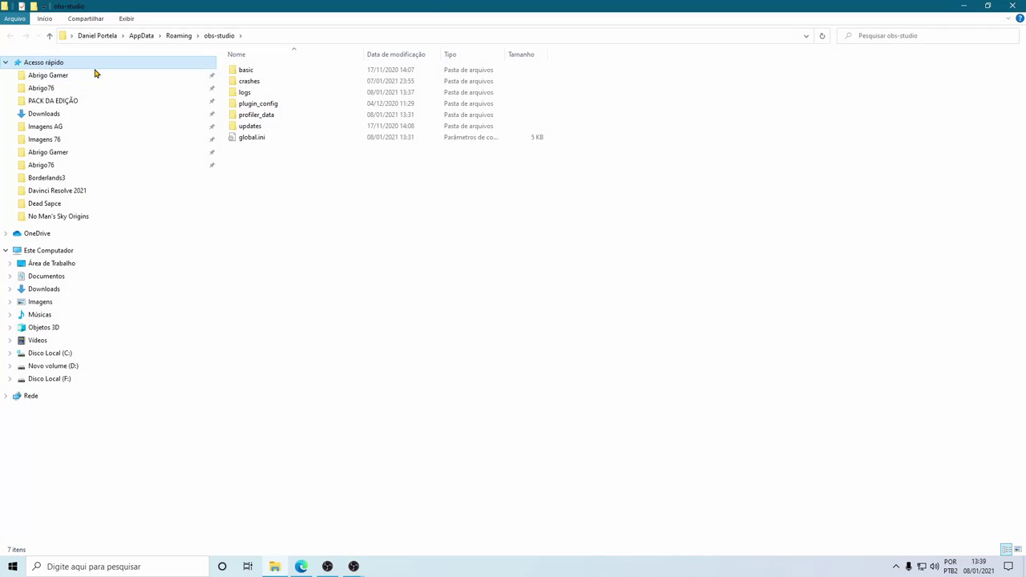
double_click(439, 5)
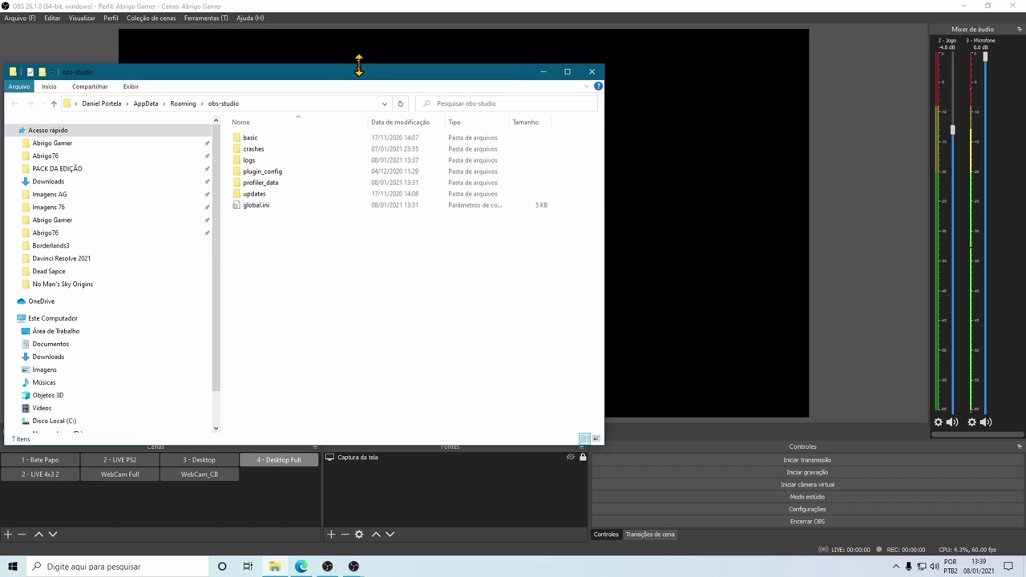
drag(321, 75, 532, 83)
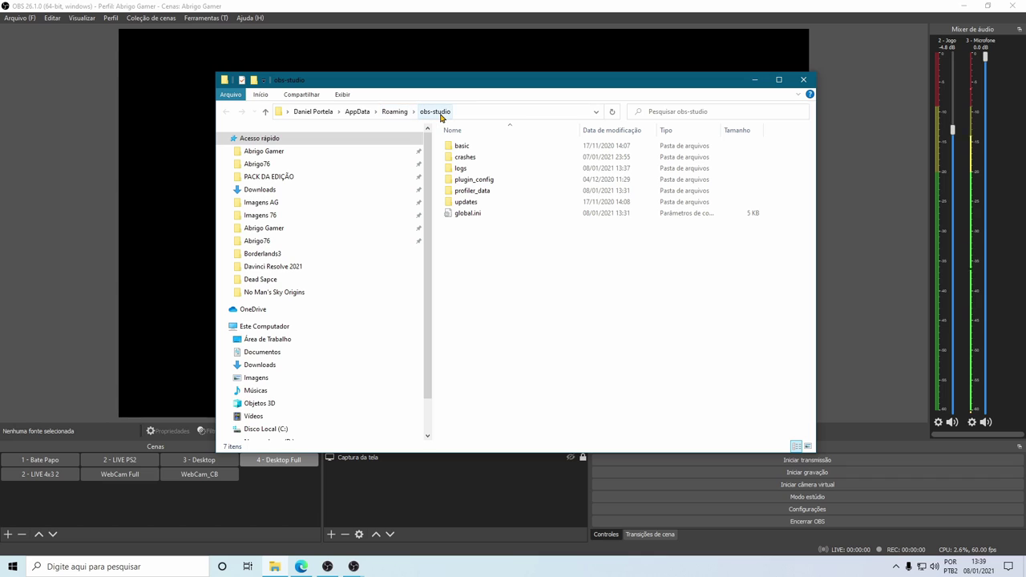
Back up the obs-studio folder by copying it from Roaming to the desktop (Área de Trabalho)
click(393, 112)
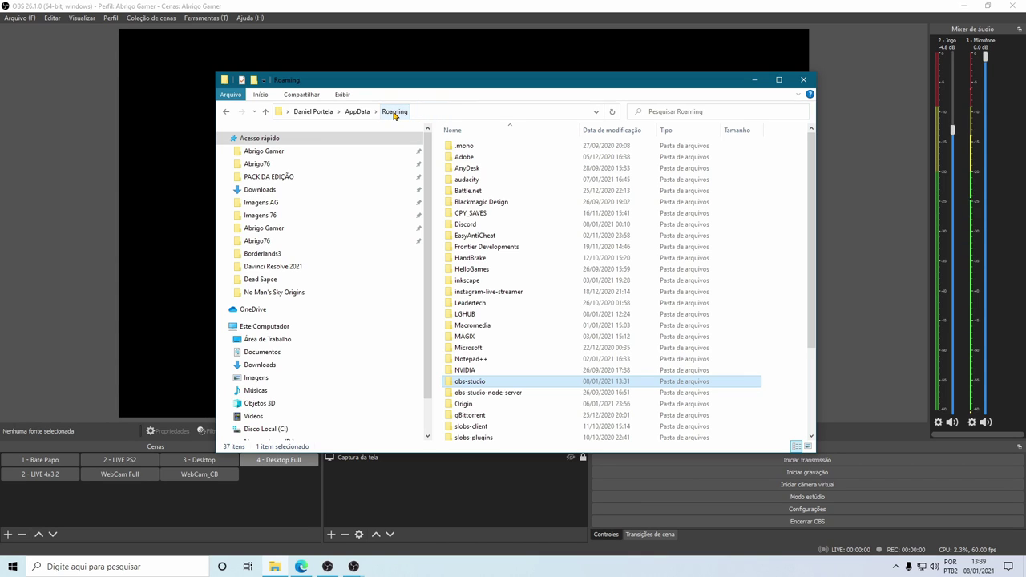
right_click(473, 383)
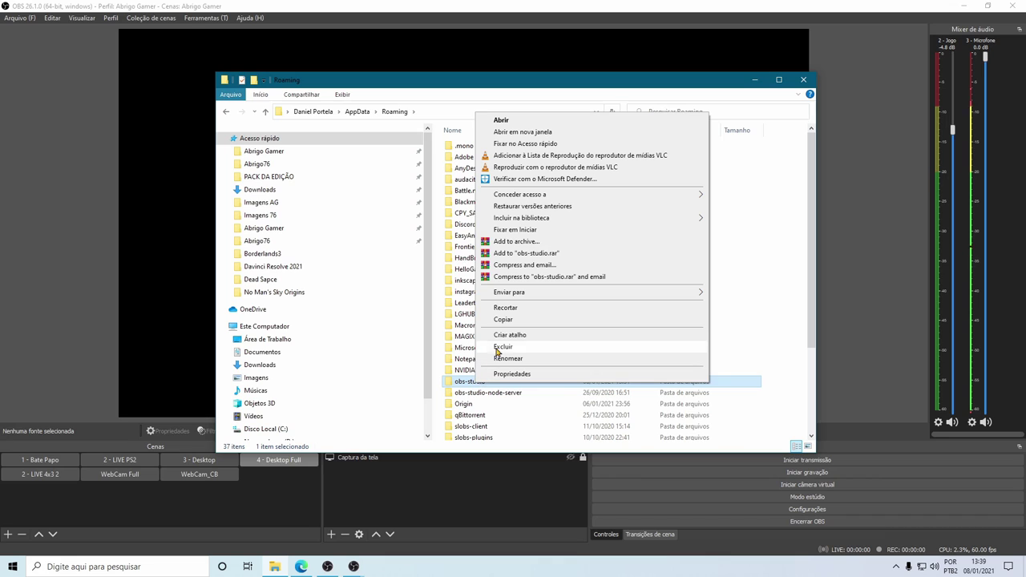
click(506, 322)
click(269, 340)
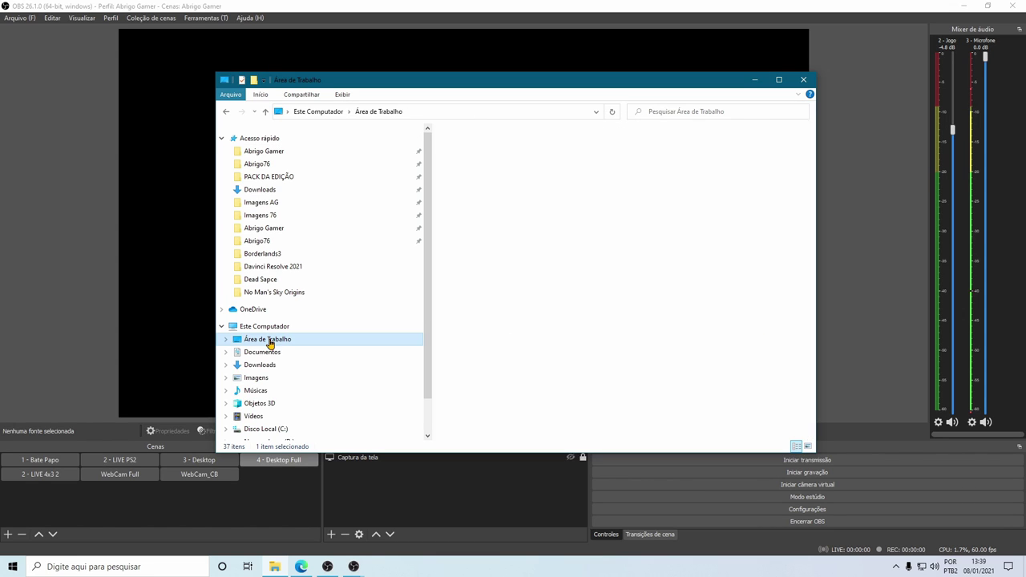
right_click(586, 407)
click(618, 464)
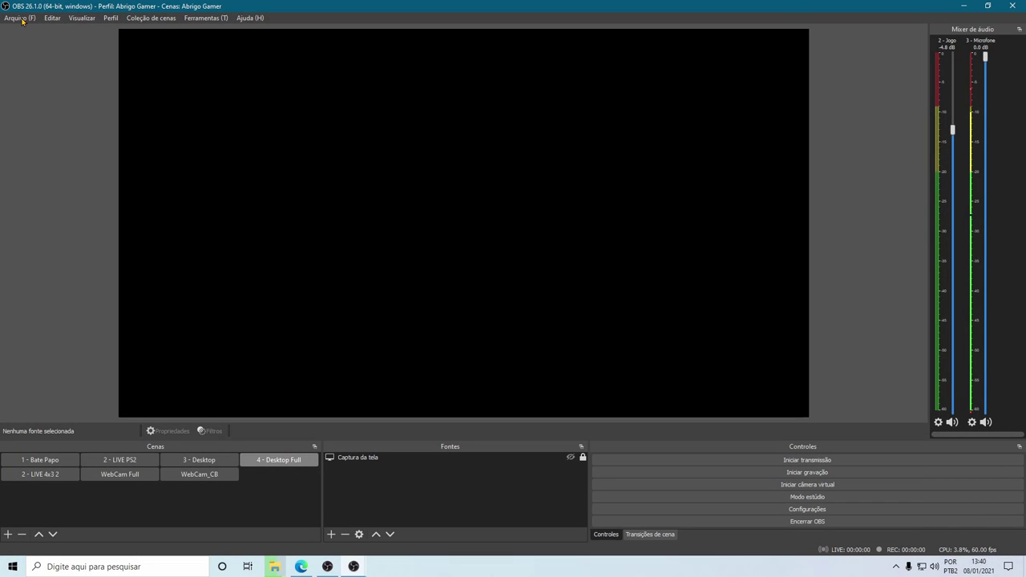
Open the OBS profile folder and go up to its parent basic folder
click(21, 20)
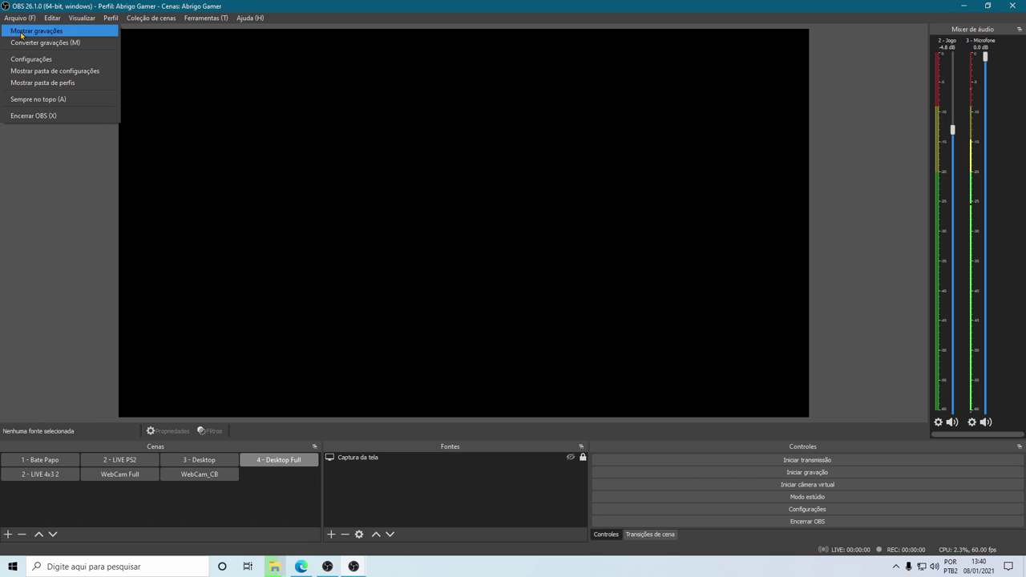
click(80, 85)
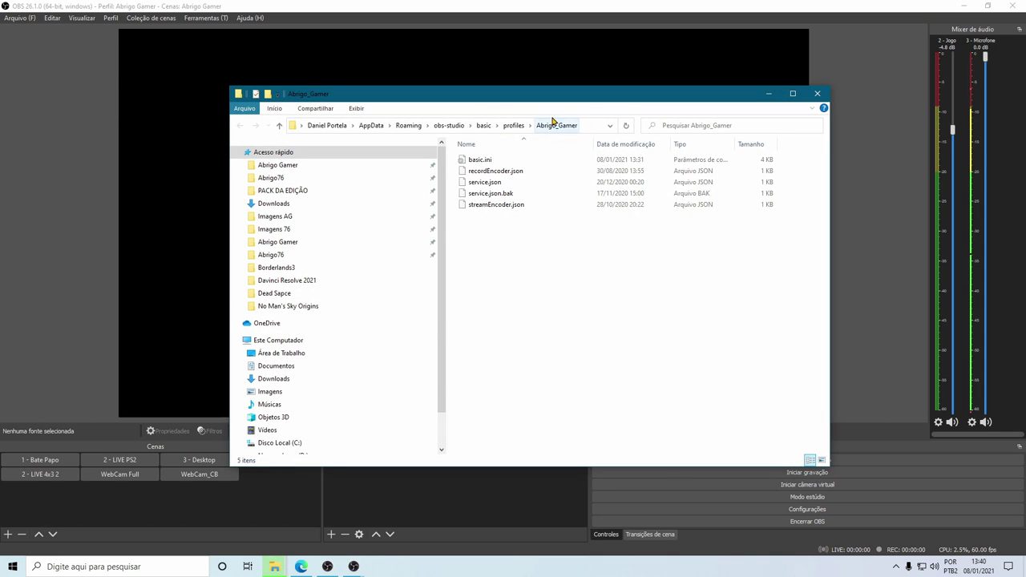
click(514, 126)
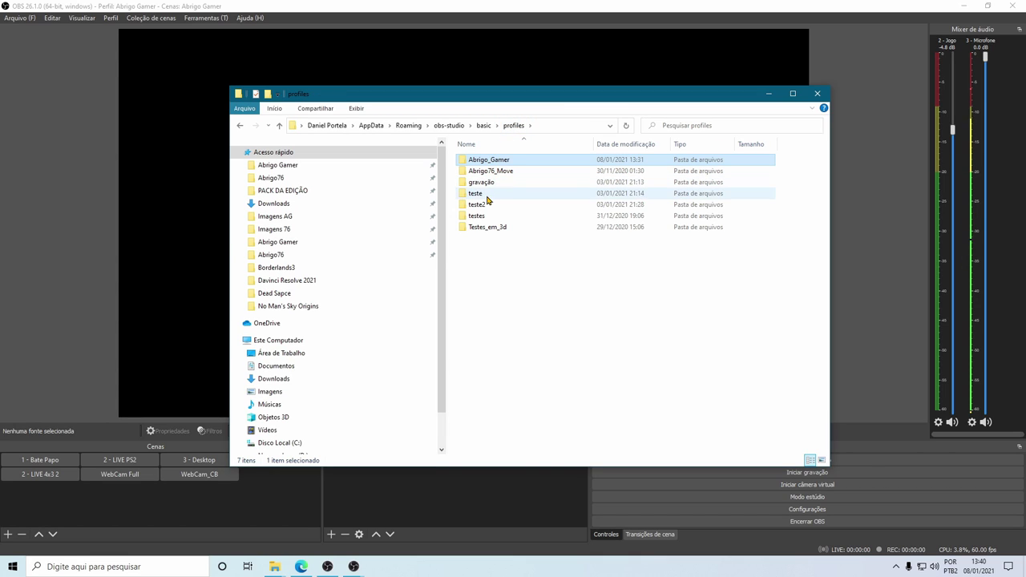
click(483, 126)
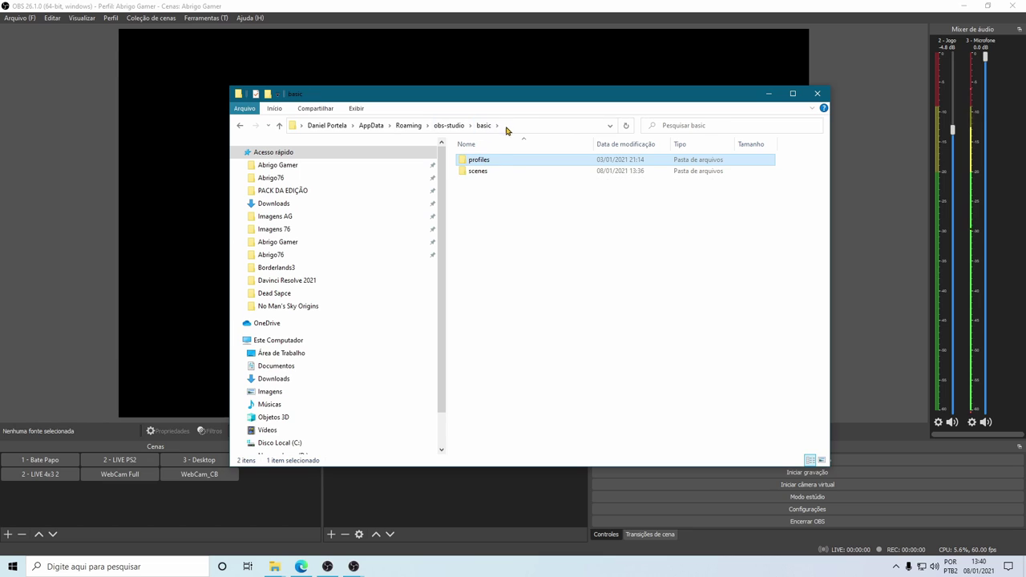
Back up the profiles folder by copying it to the desktop (Área de Trabalho)
right_click(482, 165)
click(515, 366)
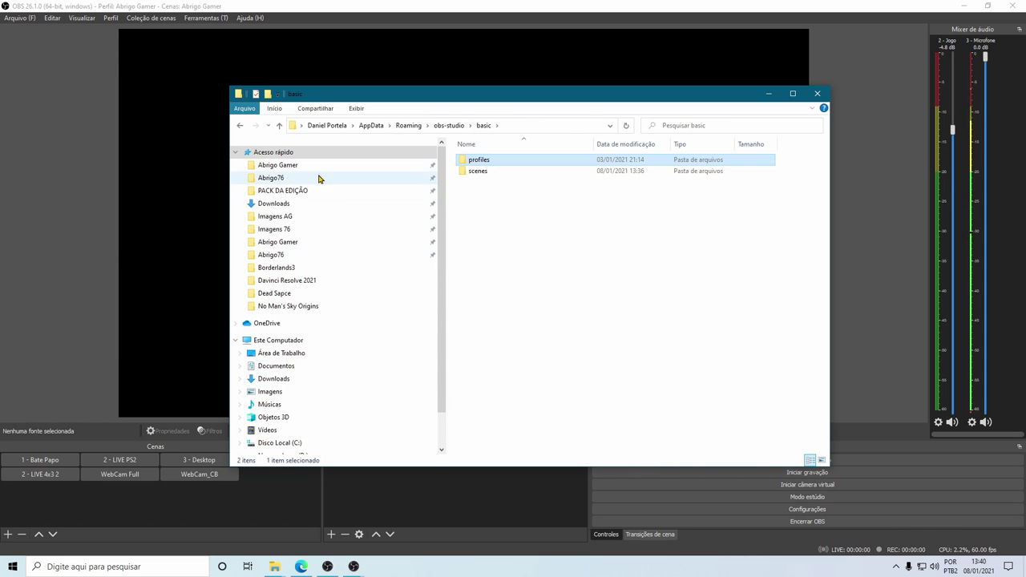
click(290, 340)
right_click(534, 391)
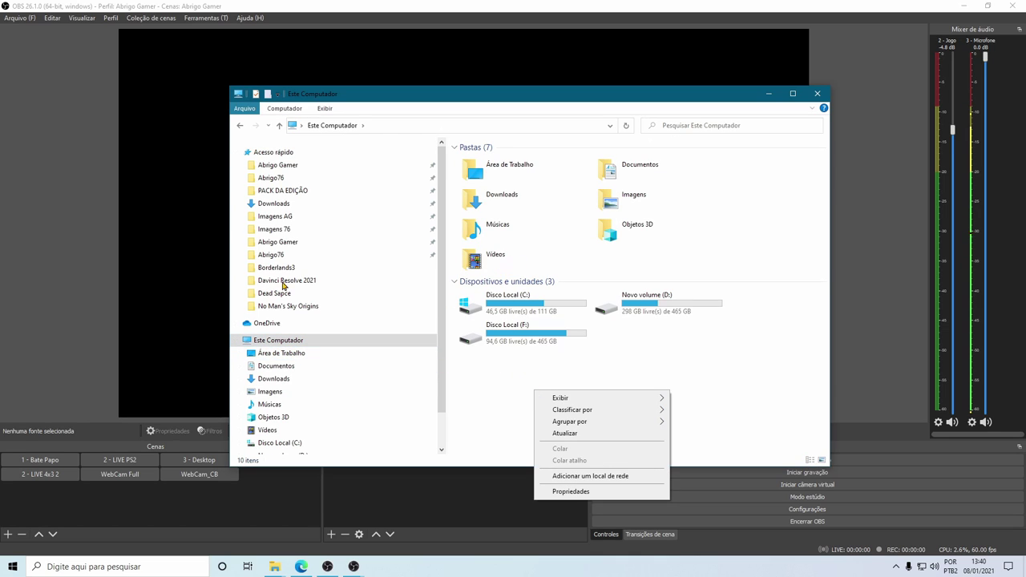
click(276, 353)
right_click(565, 430)
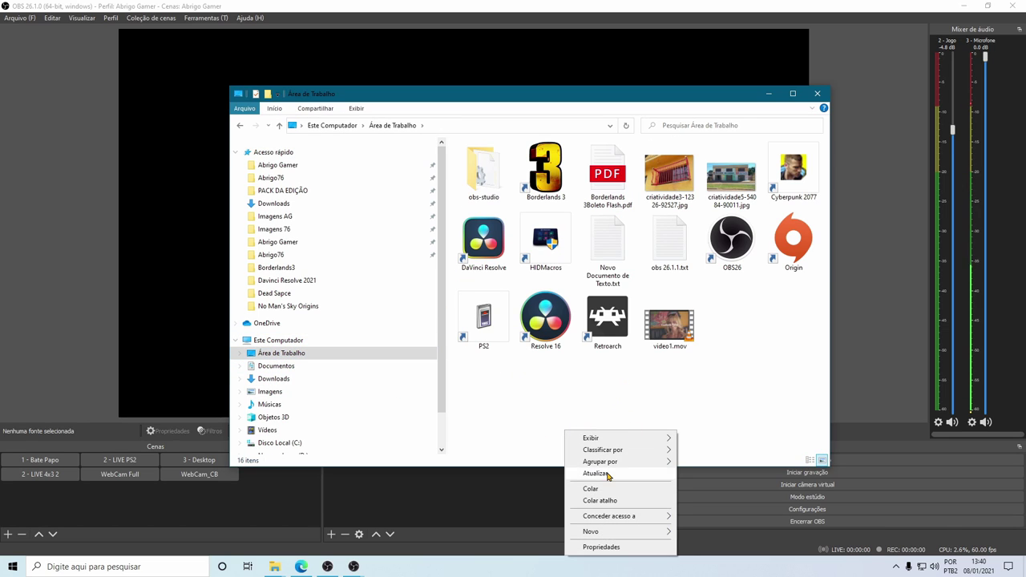
click(591, 488)
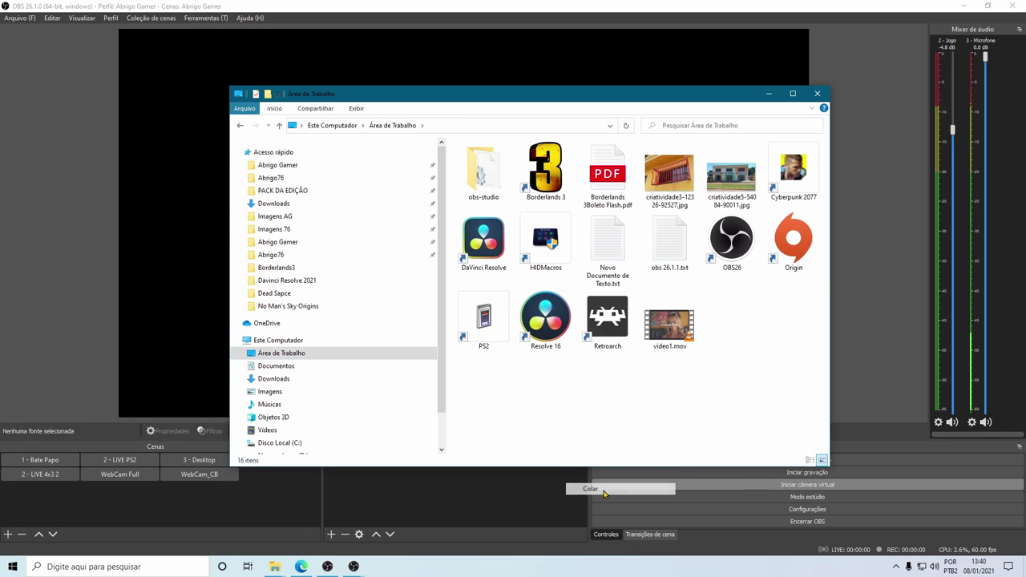
Close OBS Studio and both open file explorer windows
click(819, 95)
double_click(358, 4)
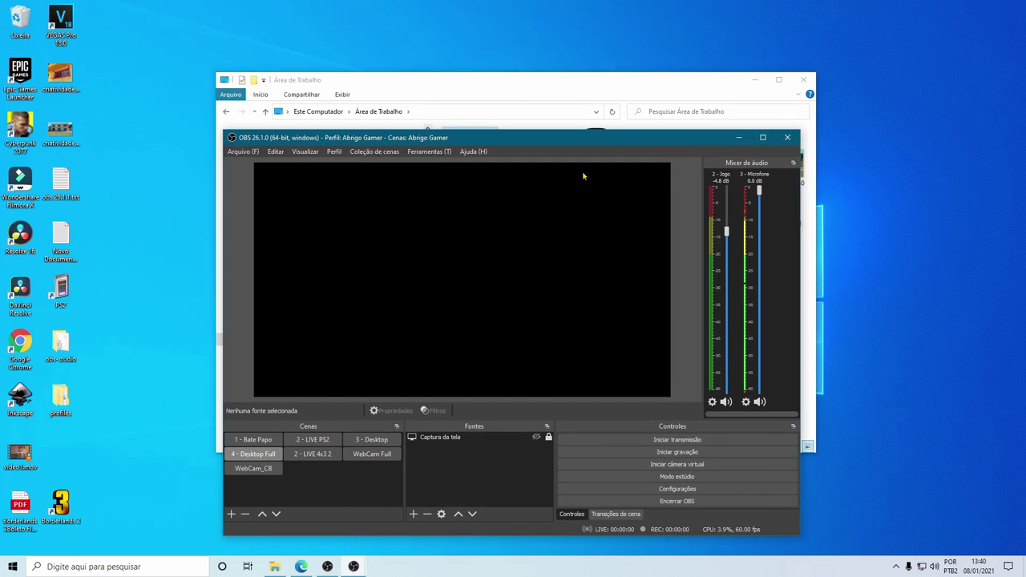
click(785, 137)
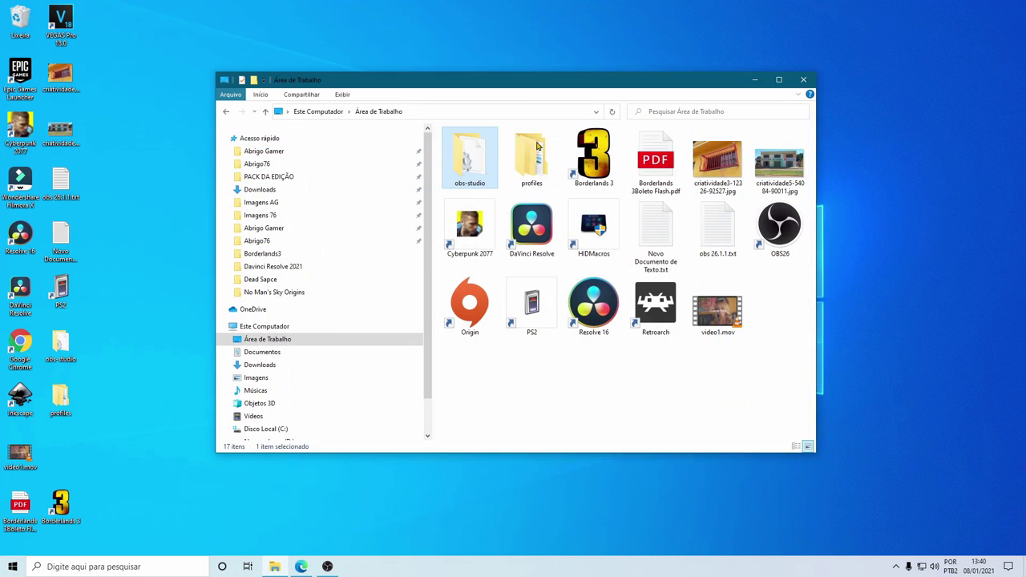
click(803, 80)
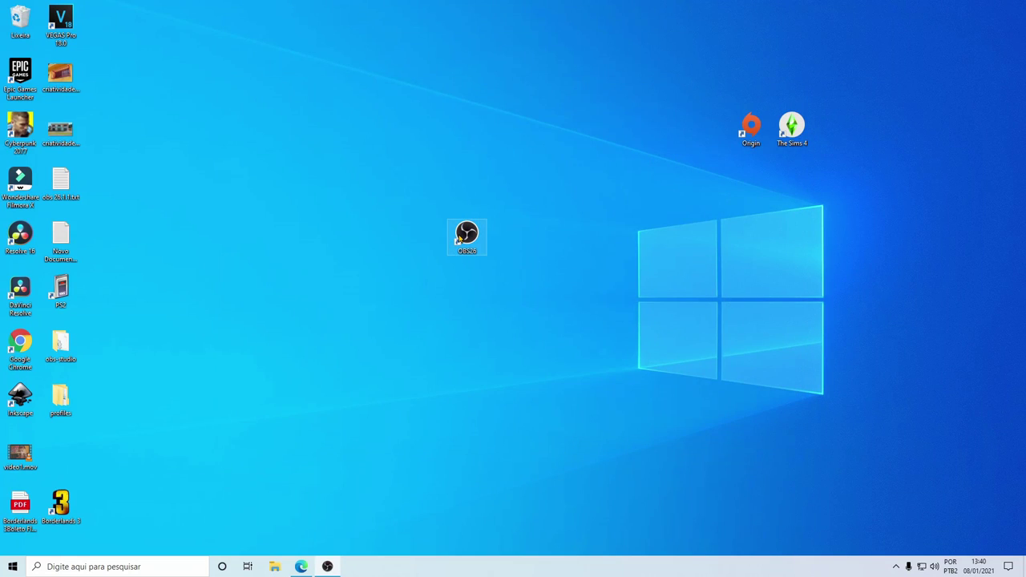
Open the OBS-Studio-26 installation folder from the OBS26 shortcut's properties and select its bin, data and obs-plugins folders
right_click(471, 234)
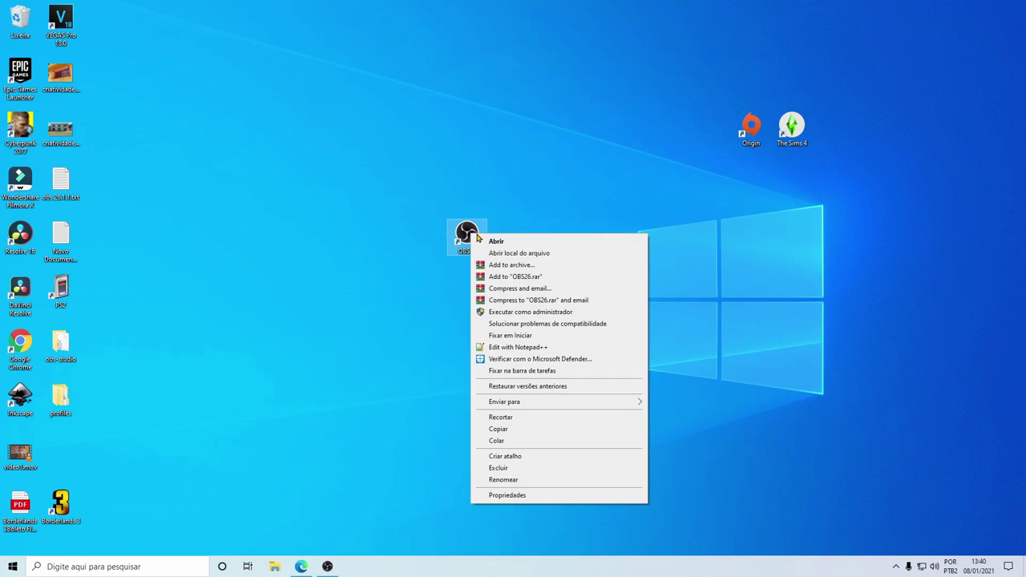
click(509, 494)
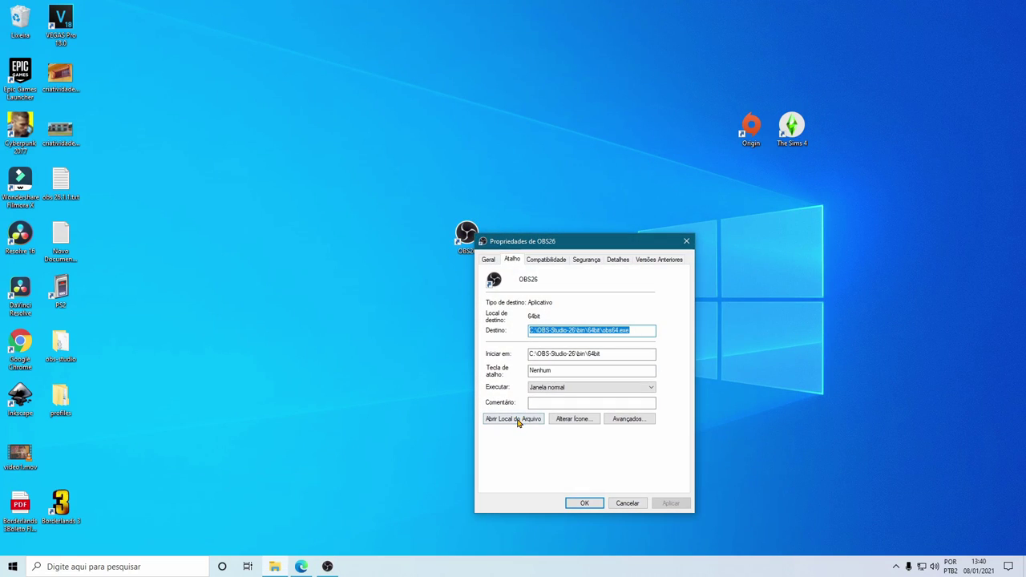
click(517, 420)
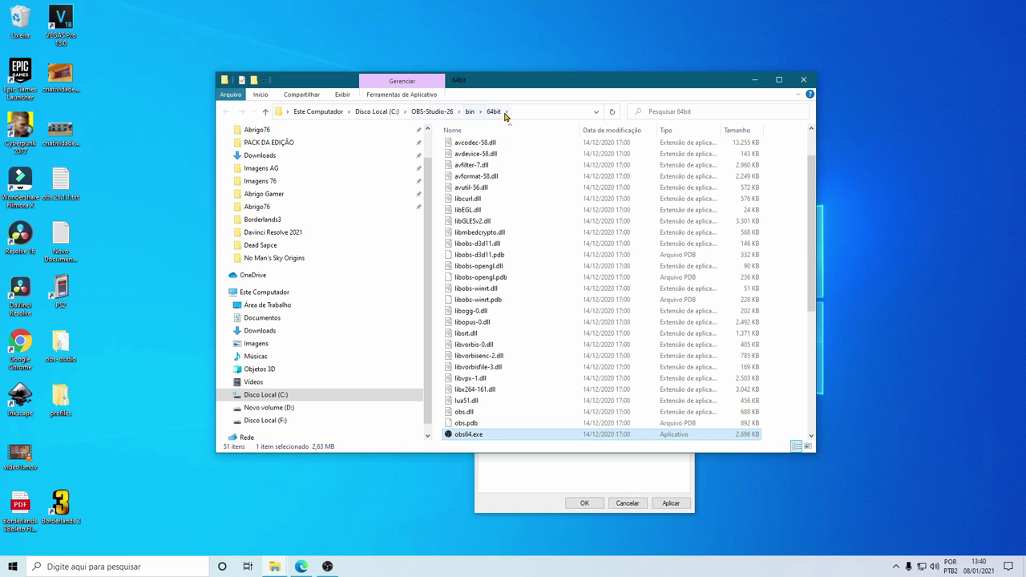
click(438, 113)
drag(485, 193, 454, 146)
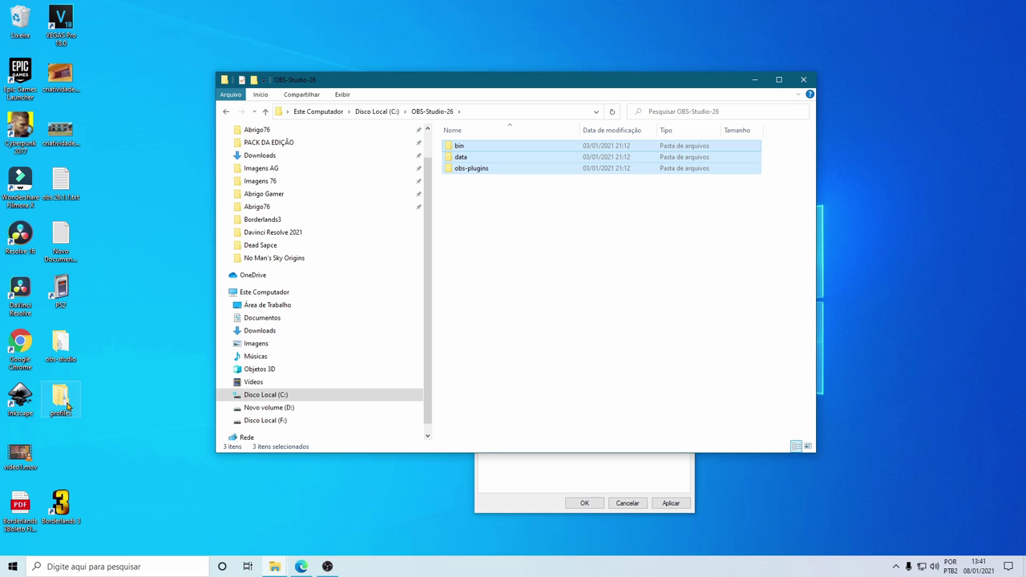
Move the profiles and obs-studio backup folders to the empty area of the desktop beside the file explorer window and select both
drag(62, 398, 880, 291)
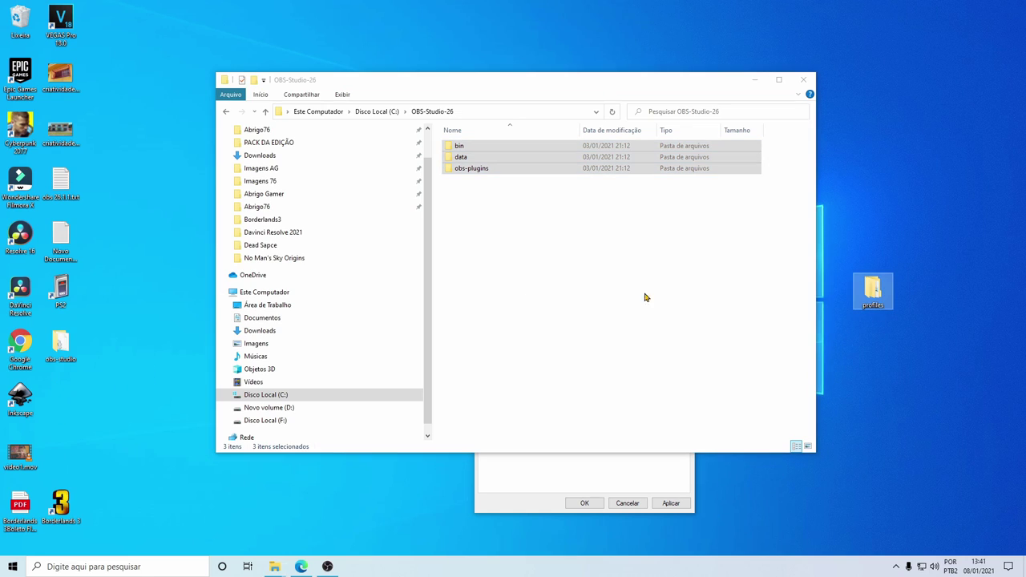
drag(65, 345, 878, 345)
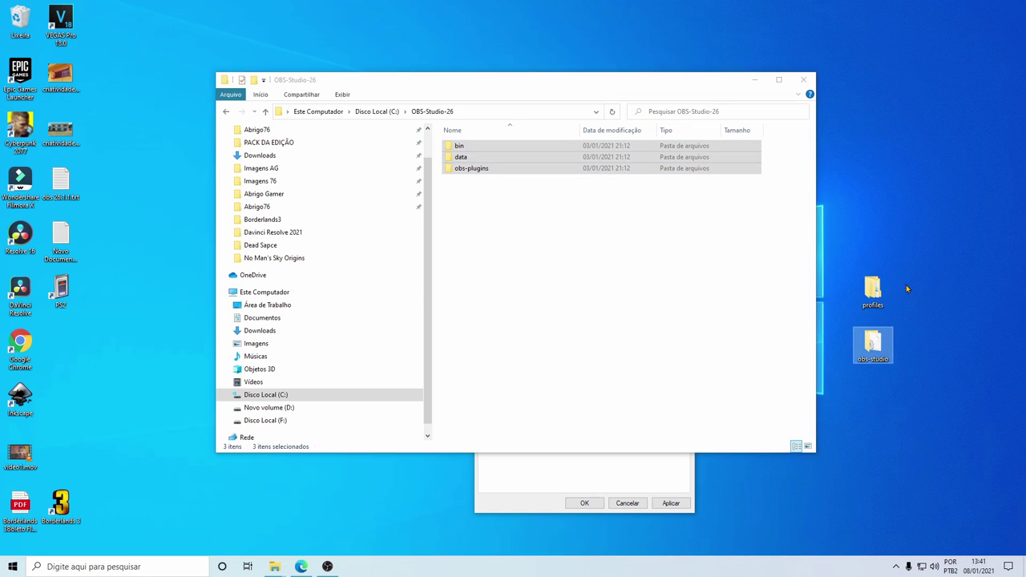
drag(919, 247, 866, 409)
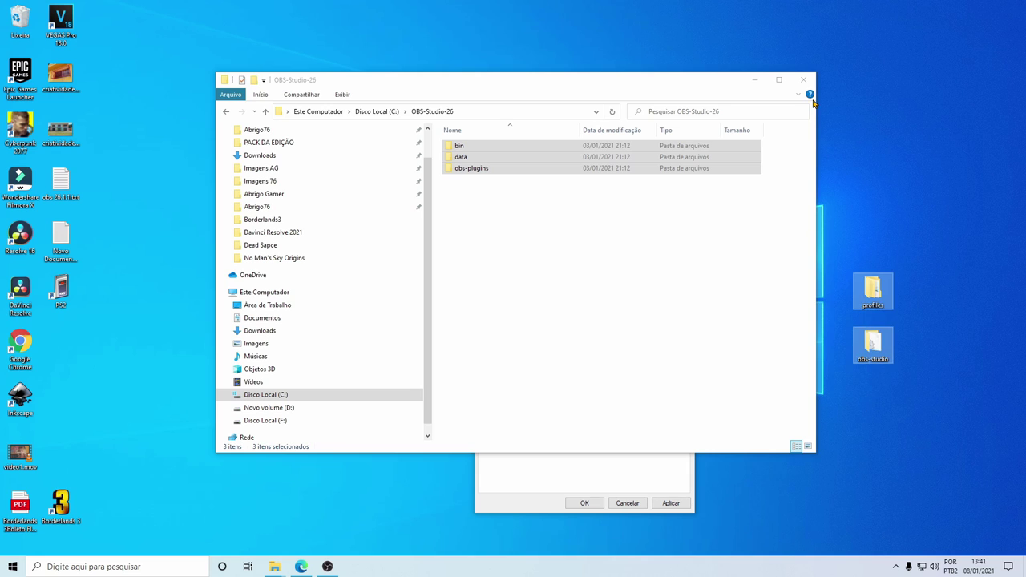
Close the OBS-Studio-26 folder window and the OBS26 shortcut's properties
click(810, 90)
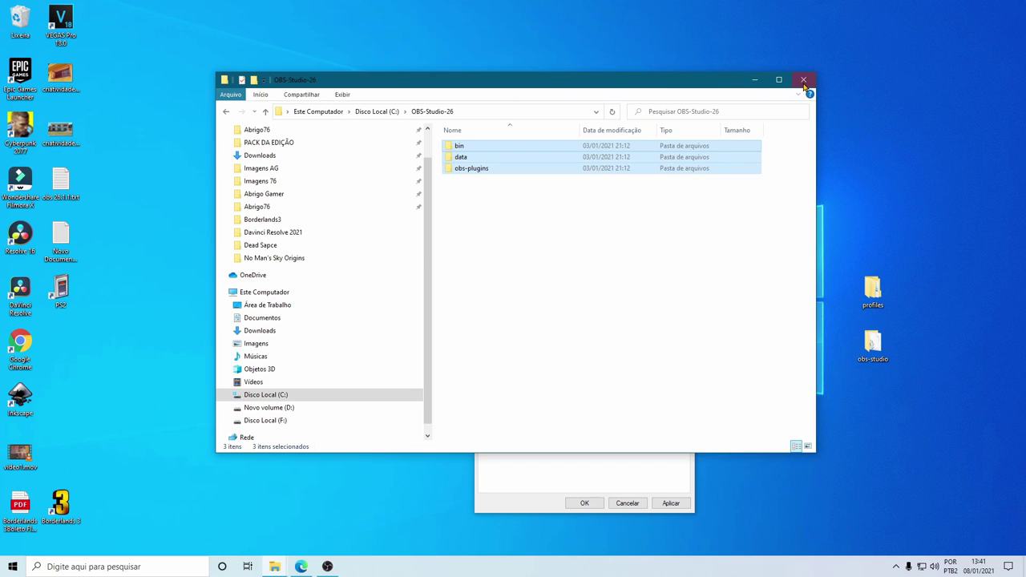
click(804, 81)
click(686, 242)
Launch OBS Studio from the OBS26 shortcut and try to update it through its built-in update check
double_click(466, 234)
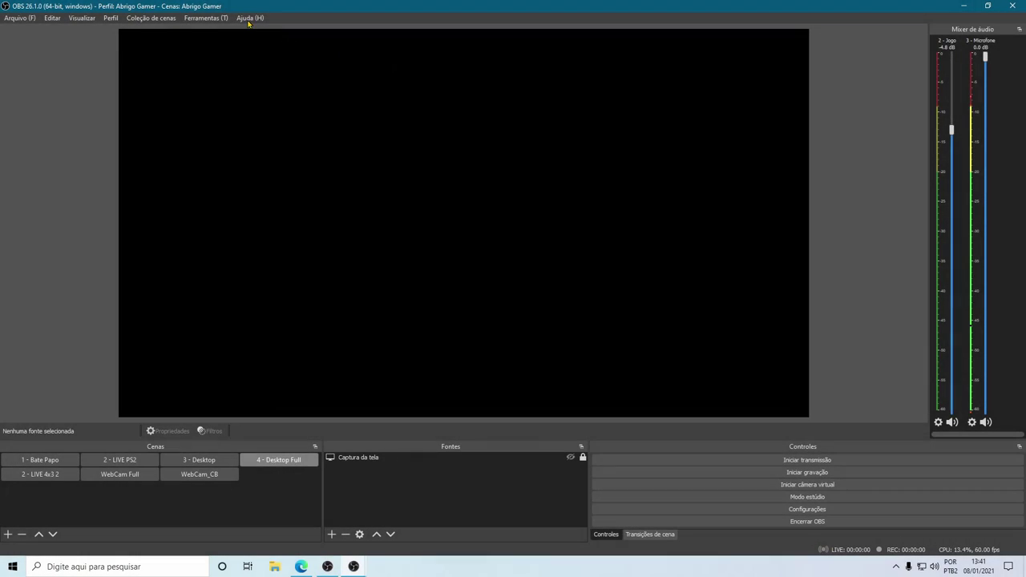
click(249, 21)
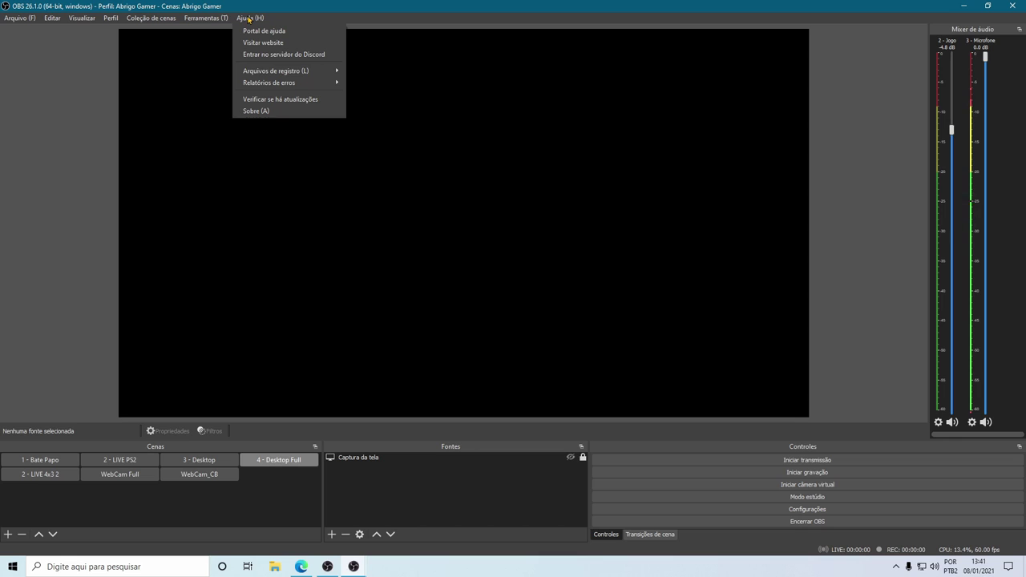
click(263, 105)
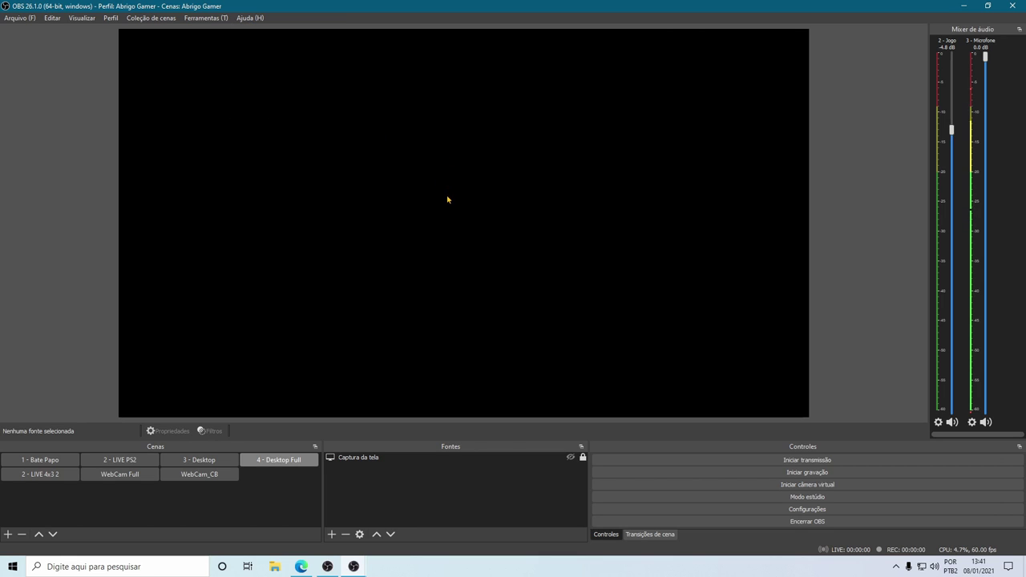
click(500, 416)
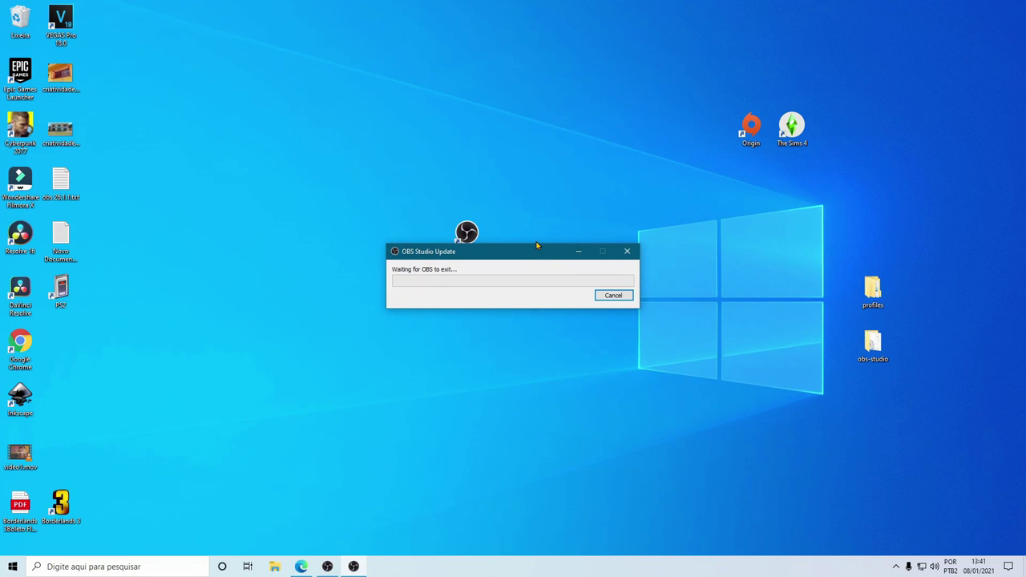
Move the profiles and obs-studio backup folders slightly higher on the desktop, and cancel the pending OBS Studio update and exit the updater
drag(828, 239, 904, 378)
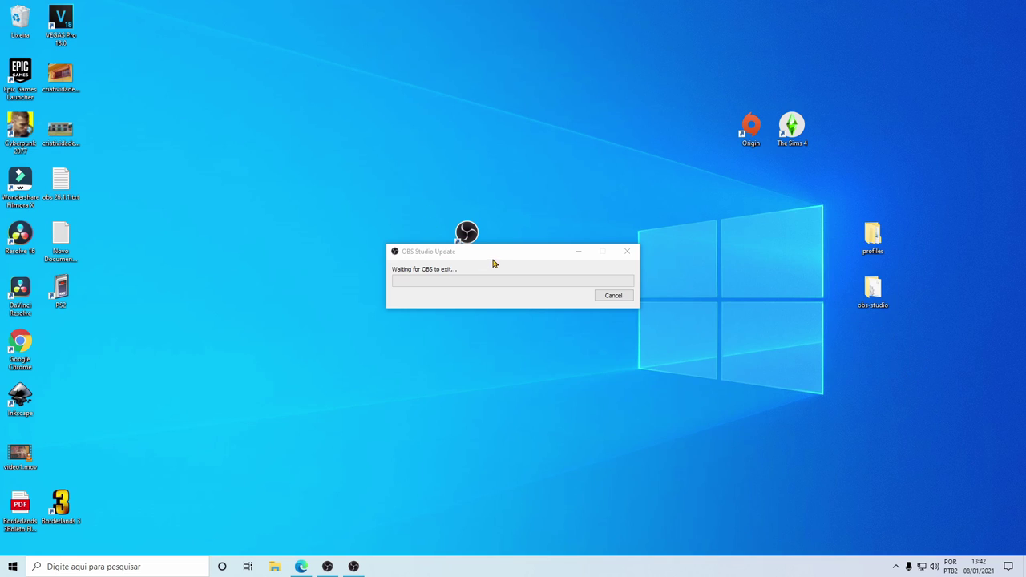
drag(493, 254, 484, 305)
click(461, 255)
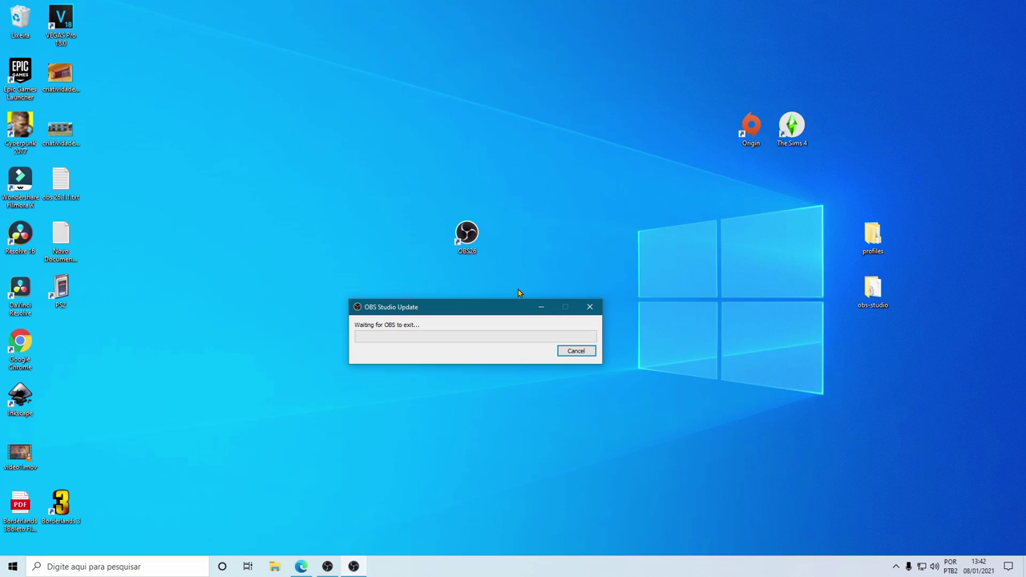
drag(492, 309, 514, 135)
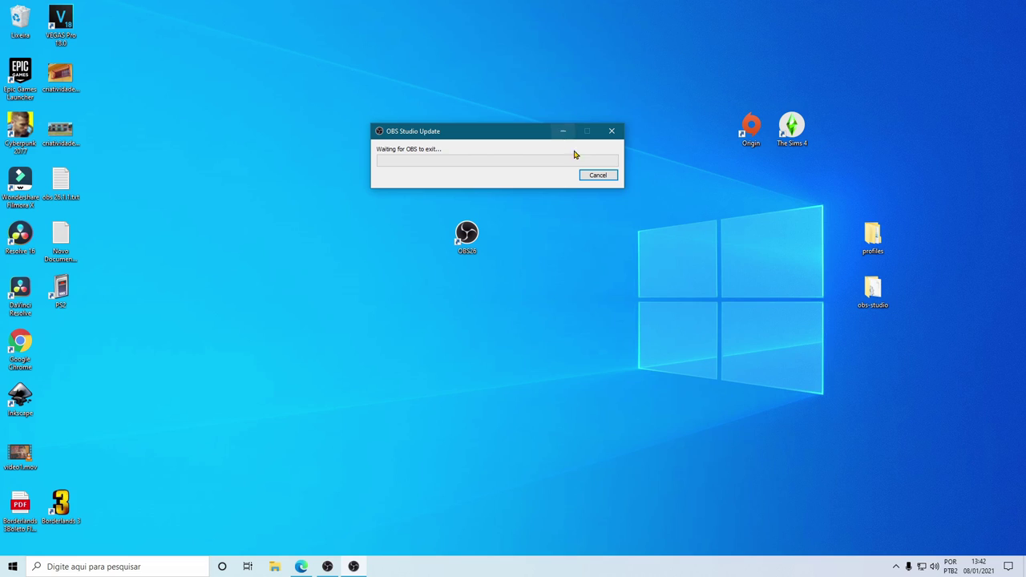
click(602, 177)
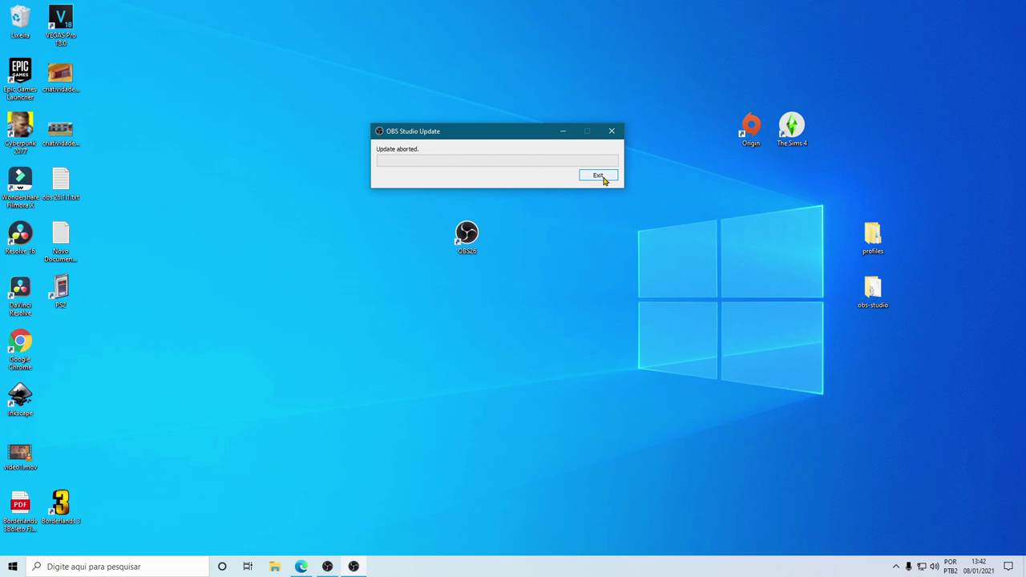
click(601, 178)
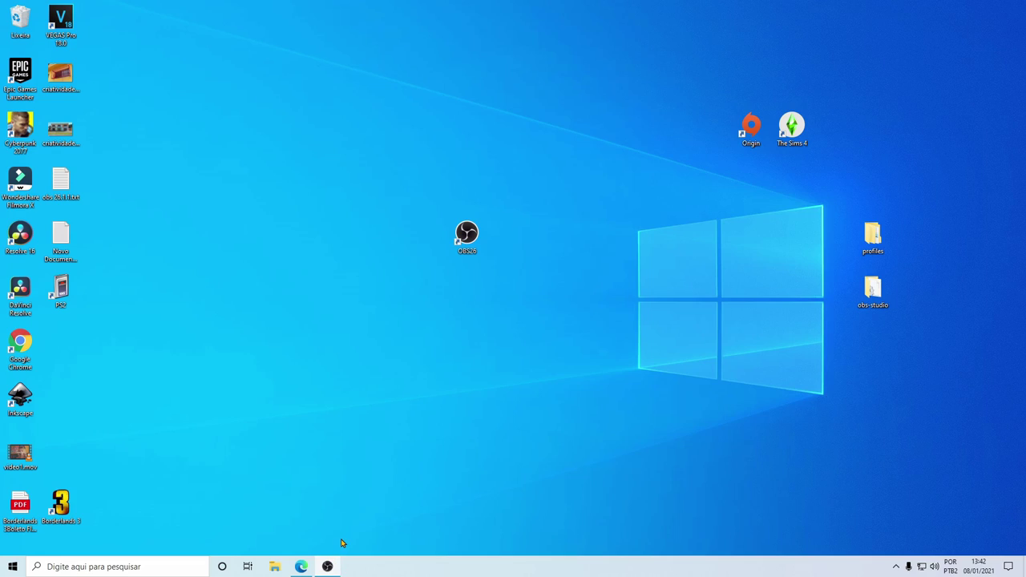